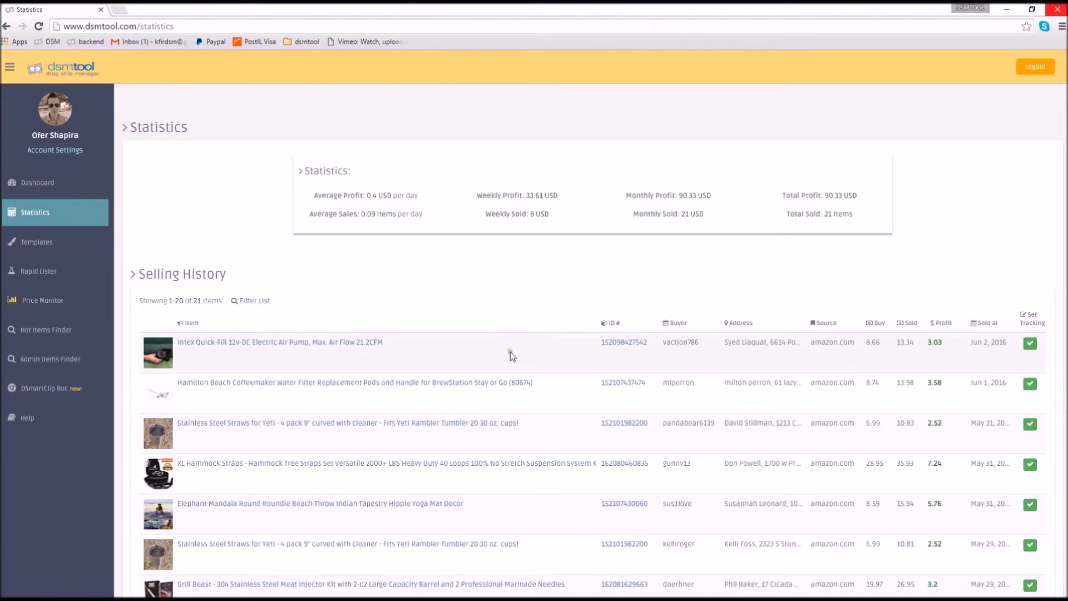
Step: Add shipping tracking for the first sold item in the selling history
{"action": "left_click", "coordinate": [1030, 344]}
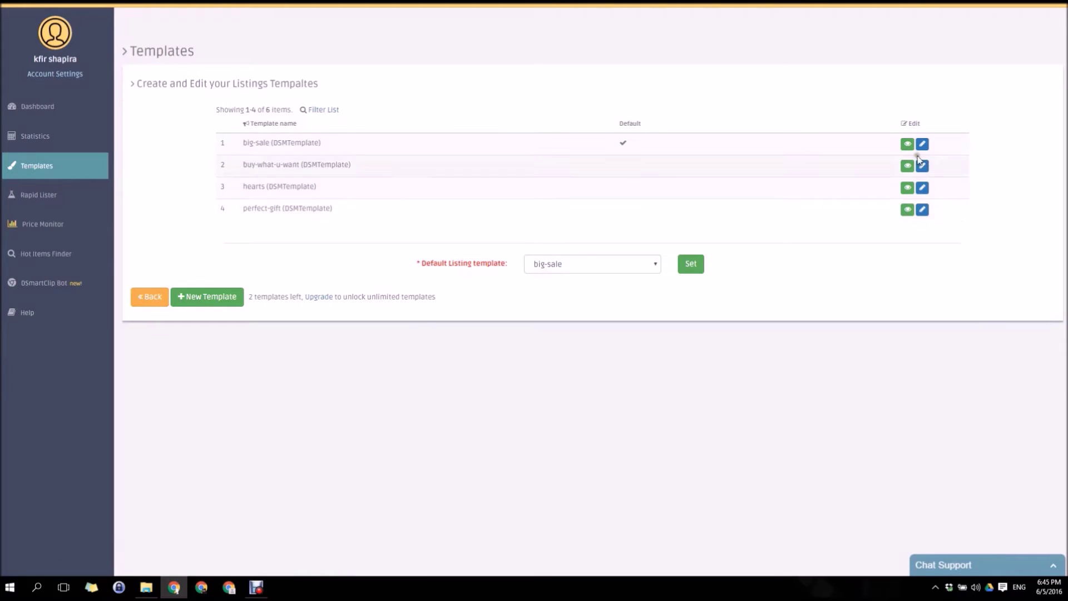
{"action": "left_click", "coordinate": [619, 269]}
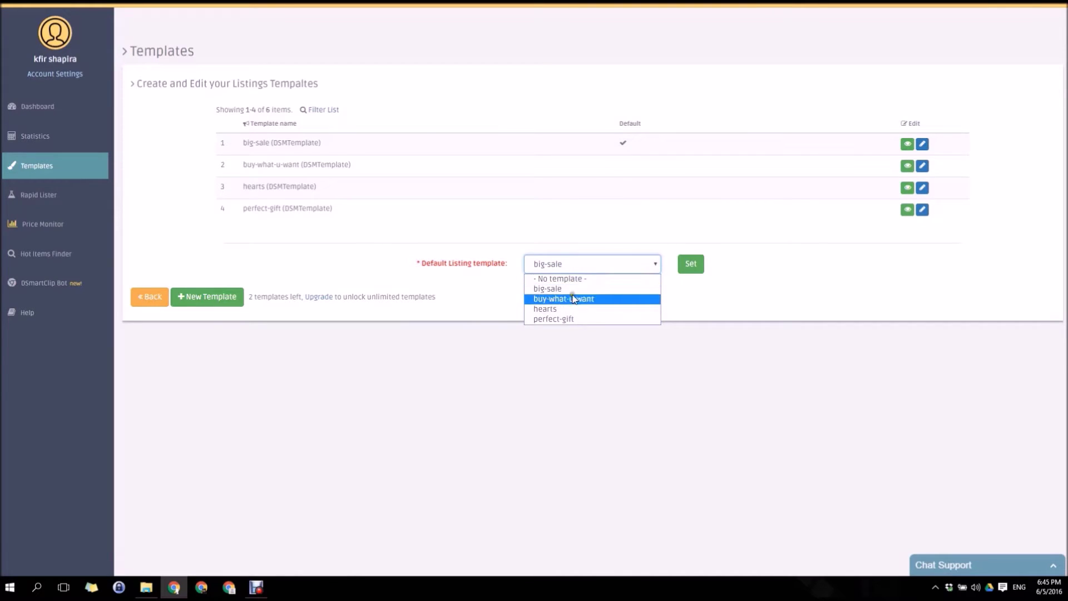
{"action": "left_click", "coordinate": [494, 290]}
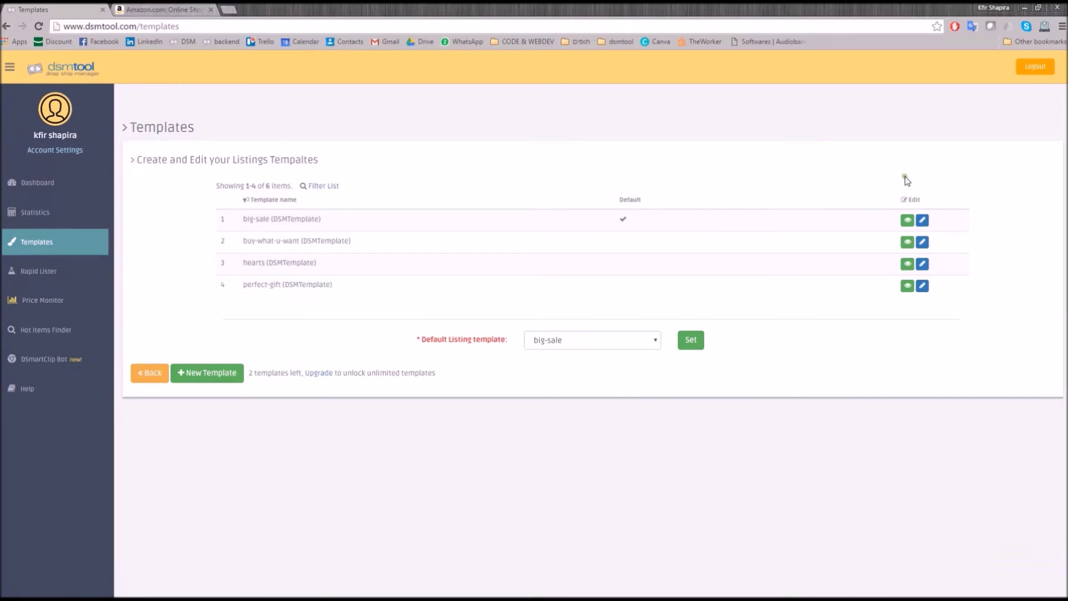
{"action": "left_click", "coordinate": [923, 222]}
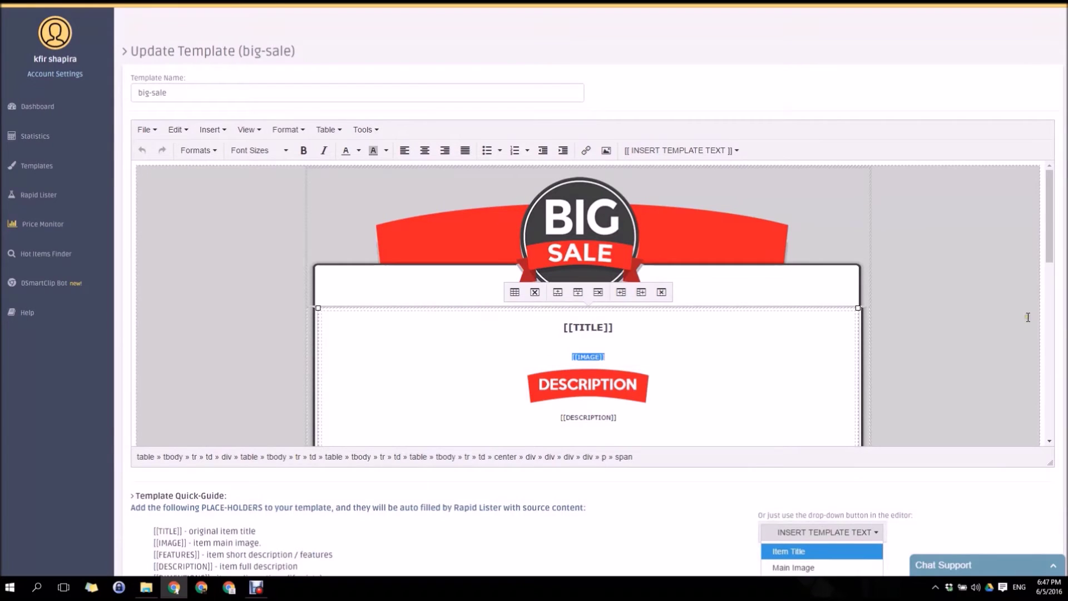
Step: Show the big-sale template's HTML through the editor's Tools > Source code
{"action": "left_click_drag", "start_coordinate": [1047, 222], "coordinate": [1049, 199]}
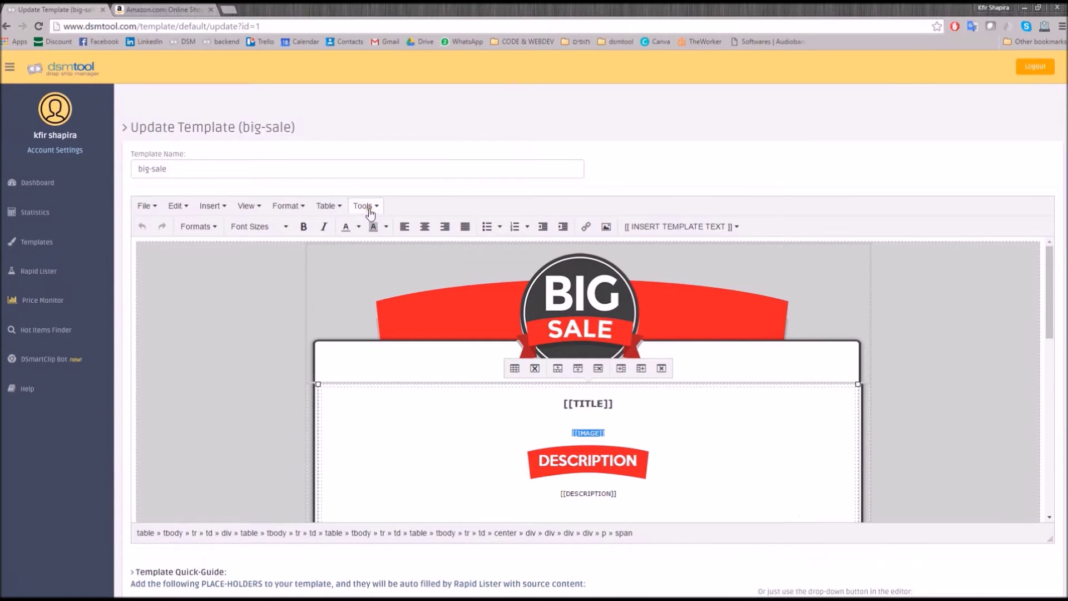
{"action": "left_click", "coordinate": [366, 129]}
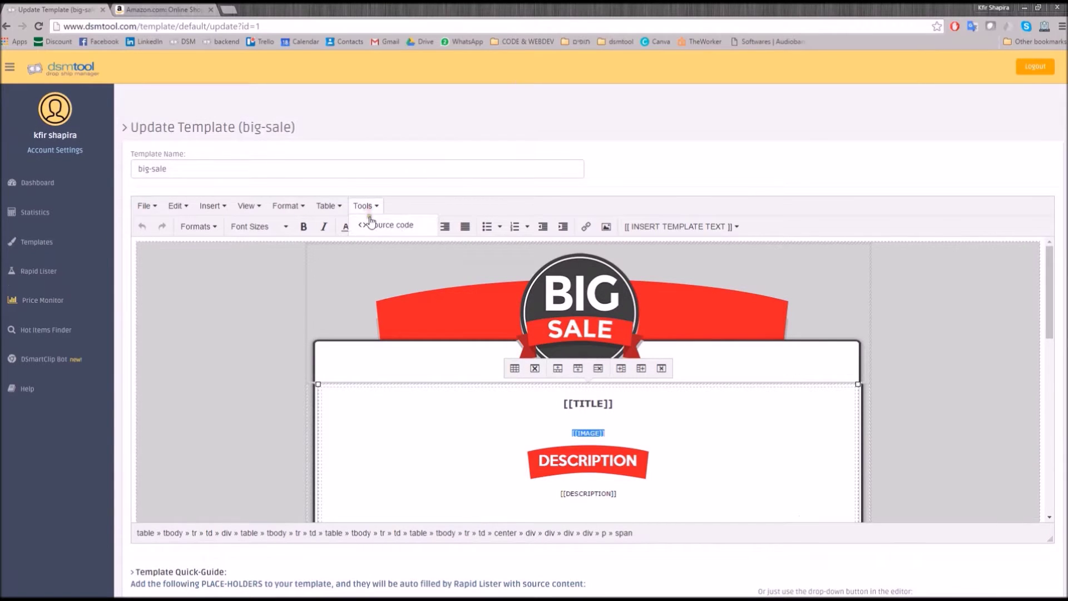
{"action": "left_click", "coordinate": [384, 224]}
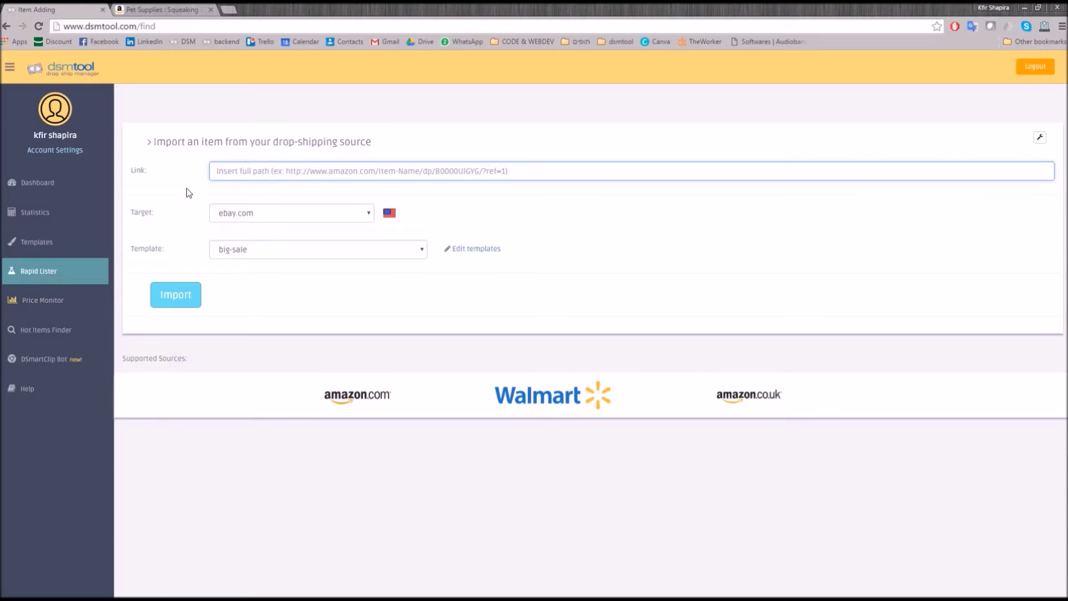
Step: Copy the Amazon squeaking duck toy's web address into Rapid Lister's Link field
{"action": "left_click", "coordinate": [178, 5]}
{"action": "left_click", "coordinate": [178, 26]}
{"action": "right_click", "coordinate": [178, 27]}
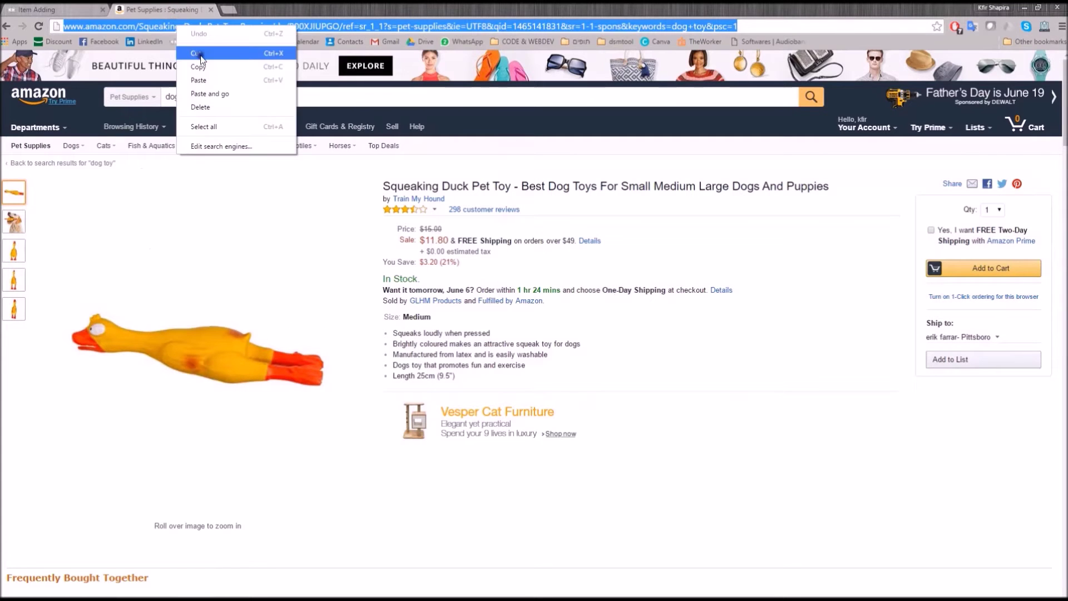
{"action": "left_click", "coordinate": [200, 66]}
{"action": "left_click", "coordinate": [37, 9]}
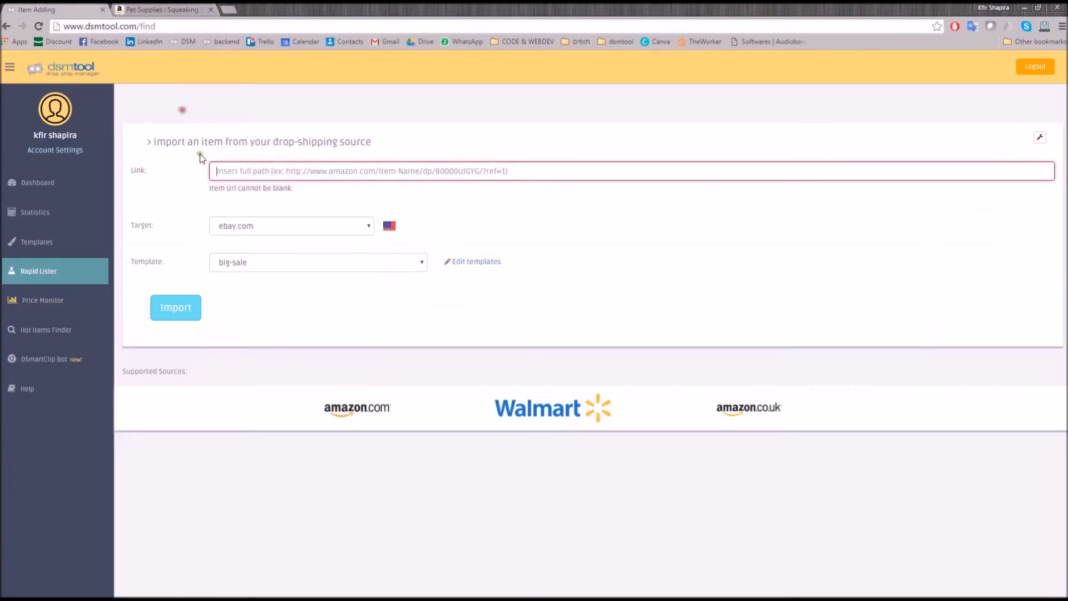
{"action": "right_click", "coordinate": [228, 171]}
{"action": "left_click", "coordinate": [274, 236]}
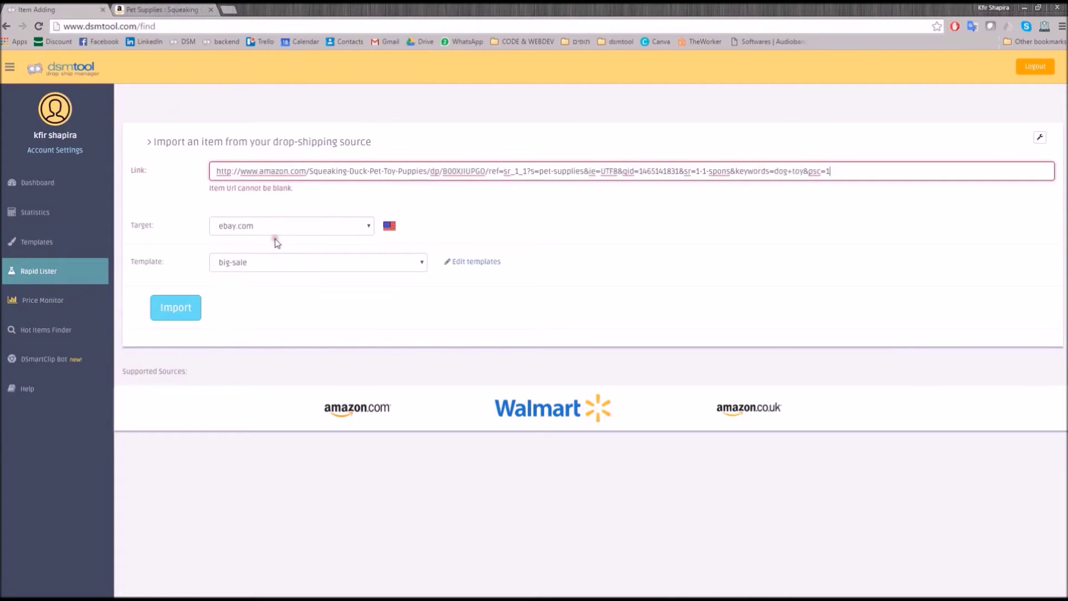
Step: Keep ebay.com as target and big-sale as template, and import the product
{"action": "left_click", "coordinate": [274, 226]}
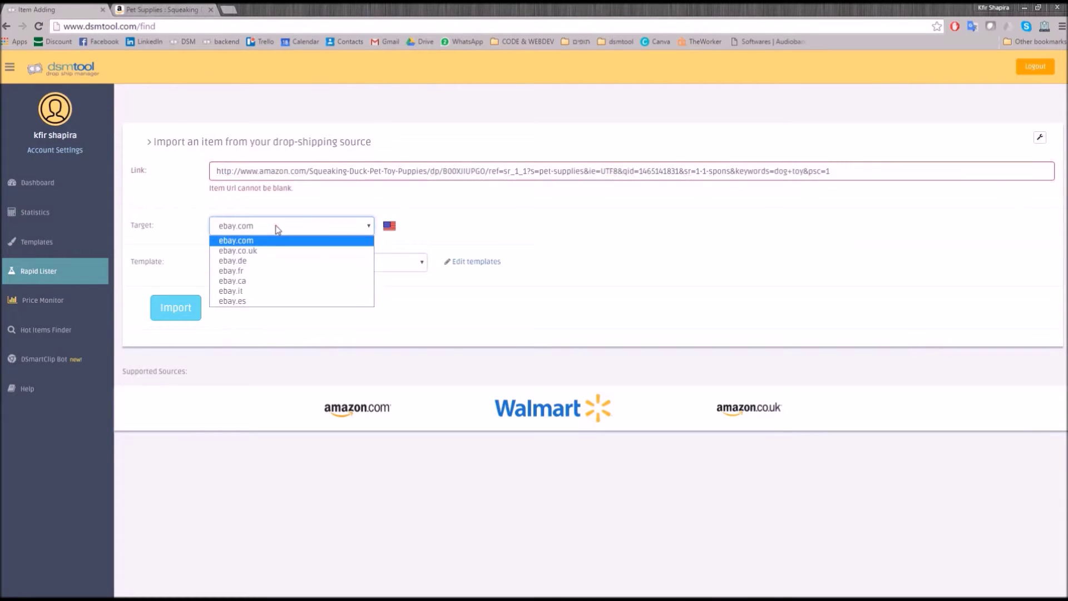
{"action": "left_click", "coordinate": [185, 220]}
{"action": "left_click", "coordinate": [238, 249]}
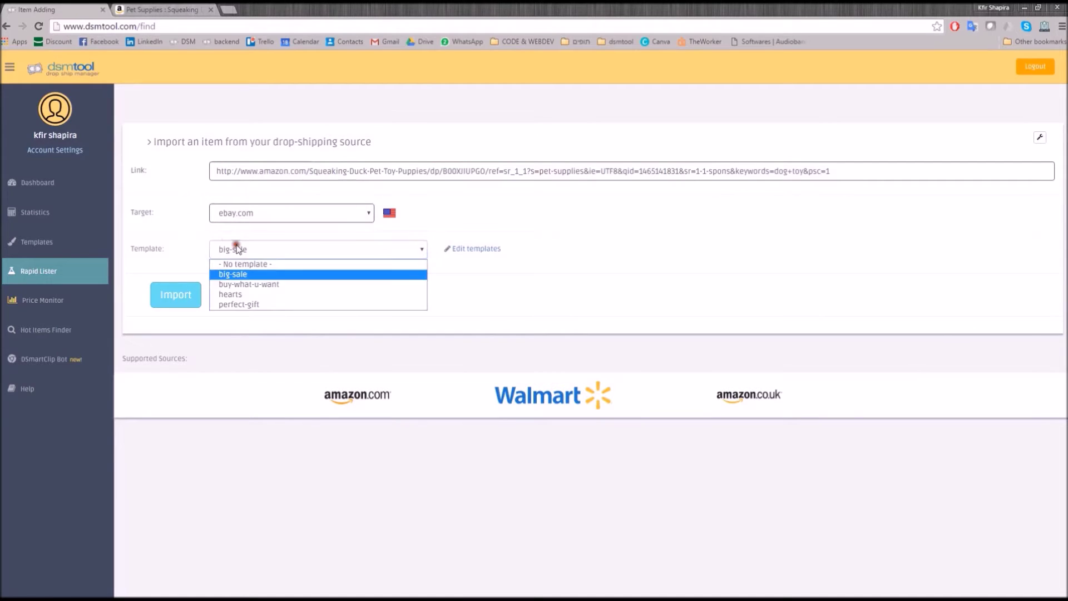
{"action": "left_click", "coordinate": [183, 236]}
{"action": "left_click", "coordinate": [192, 295]}
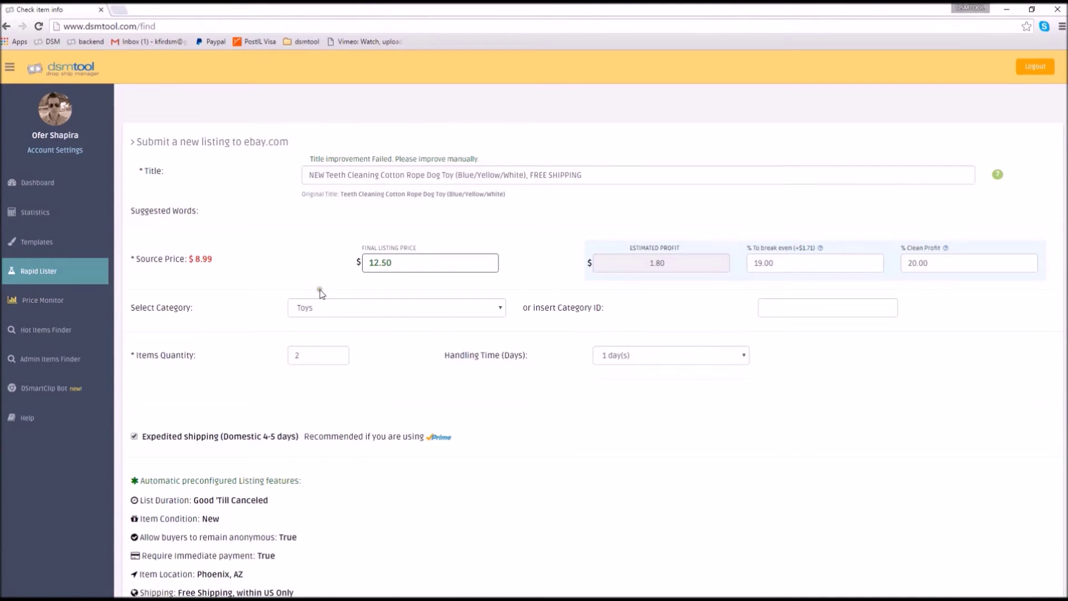
Step: Check the 12.50 final listing price and scroll down to the product images
{"action": "left_click_drag", "start_coordinate": [391, 270], "coordinate": [358, 267]}
{"action": "left_click", "coordinate": [322, 266]}
{"action": "scroll", "coordinate": [356, 369], "scroll_direction": "down", "scroll_amount": 1}
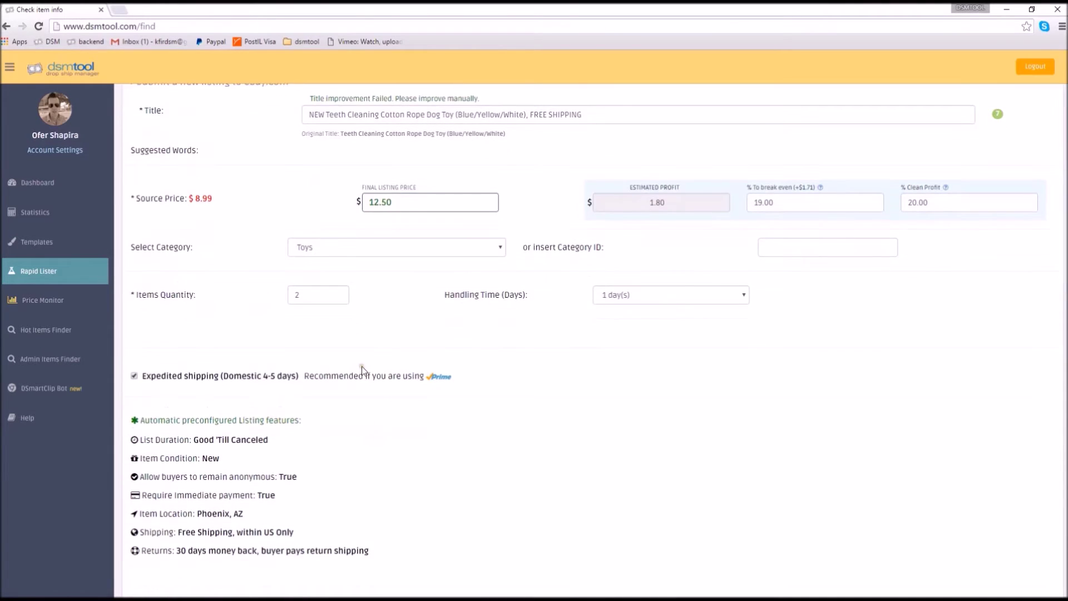
{"action": "scroll", "coordinate": [356, 383], "scroll_direction": "down", "scroll_amount": 1}
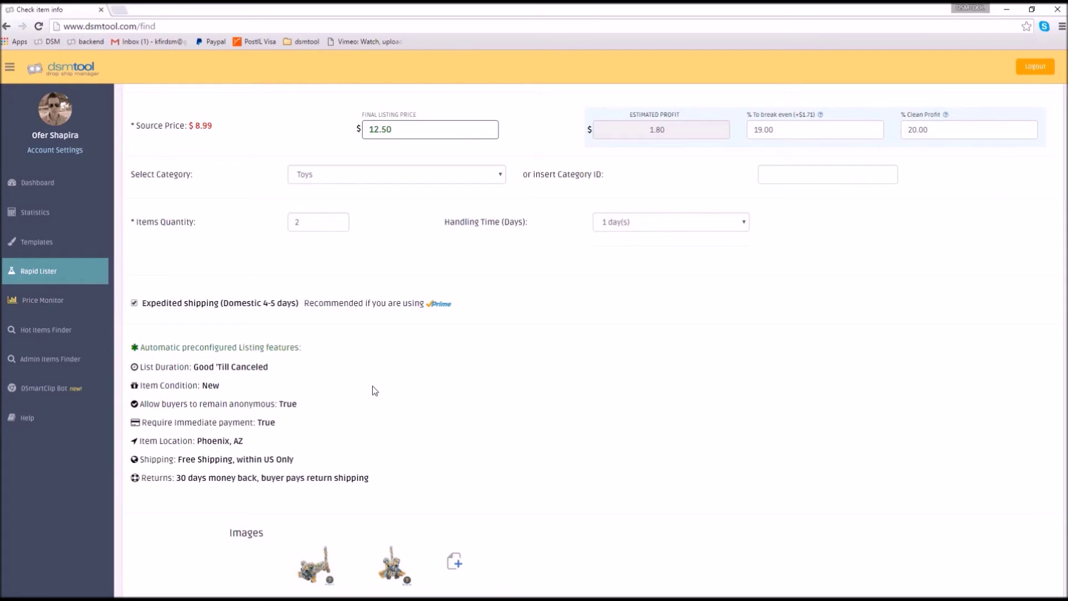
{"action": "scroll", "coordinate": [374, 391], "scroll_direction": "down", "scroll_amount": 2}
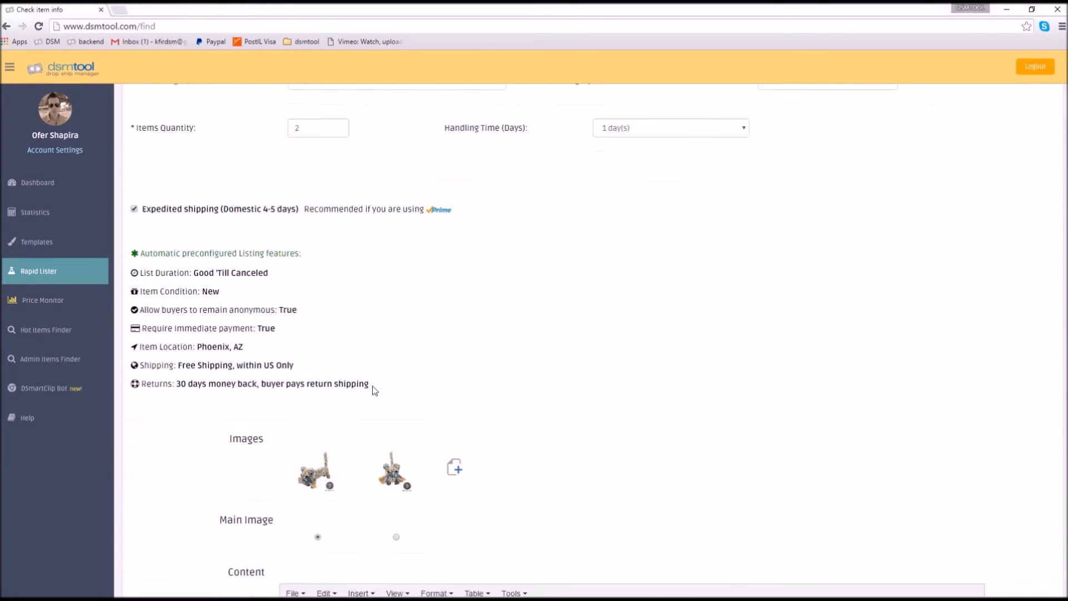
{"action": "scroll", "coordinate": [373, 390], "scroll_direction": "down", "scroll_amount": 3}
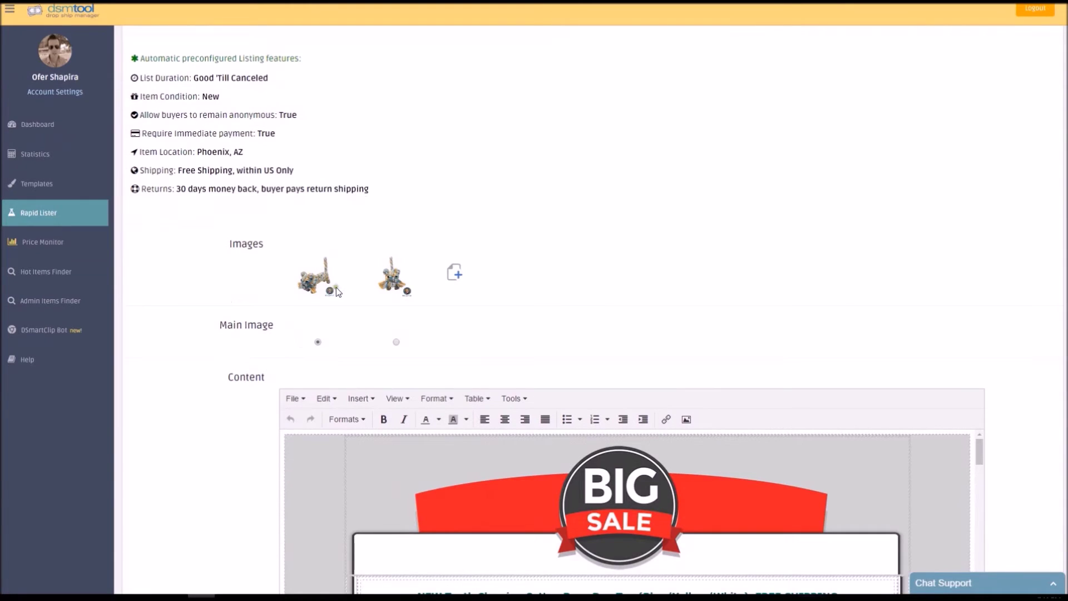
Step: Make the second image the main image, leaving the upload window closed without adding images
{"action": "left_click", "coordinate": [395, 342]}
{"action": "left_click", "coordinate": [456, 278]}
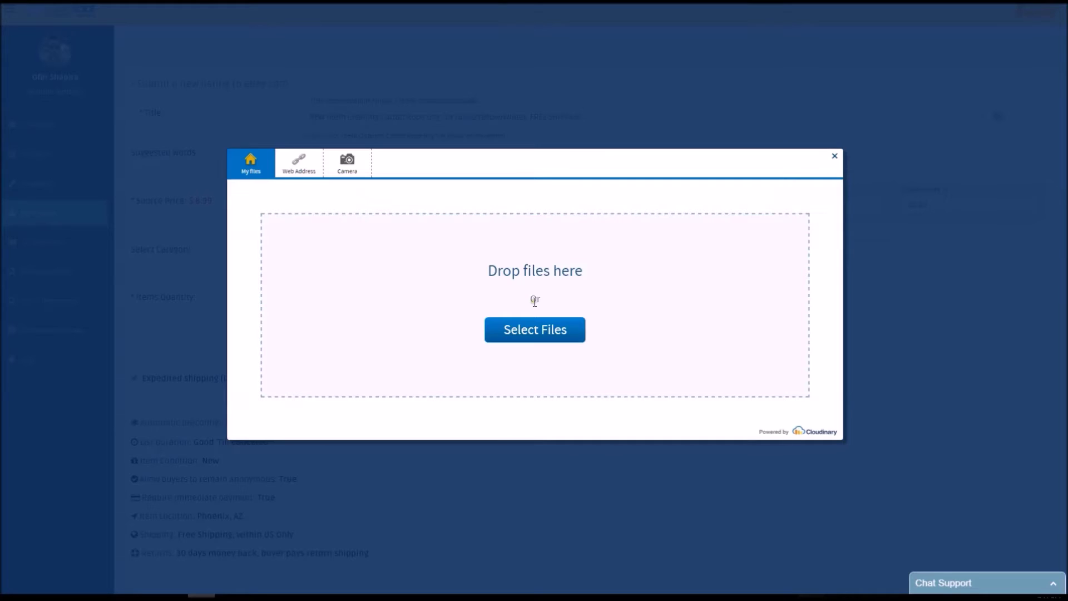
{"action": "left_click", "coordinate": [834, 157]}
{"action": "scroll", "coordinate": [679, 356], "scroll_direction": "down", "scroll_amount": 15}
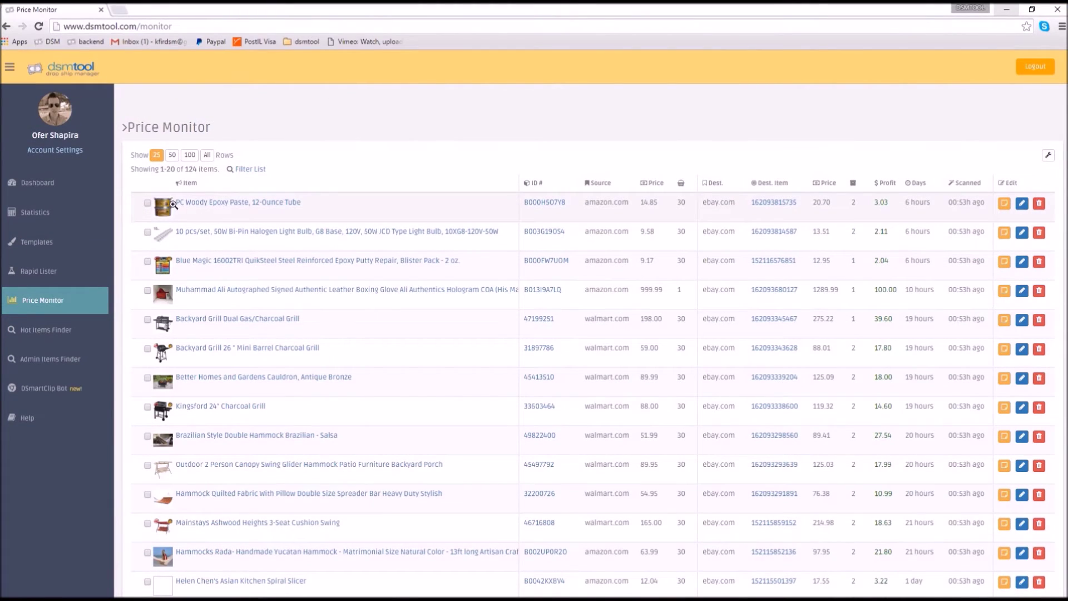
Step: Preview a product thumbnail and scroll the tracked-items table to the pagination and Global Operations
{"action": "mouse_move", "coordinate": [164, 210]}
{"action": "scroll", "coordinate": [648, 241], "scroll_direction": "down", "scroll_amount": 1}
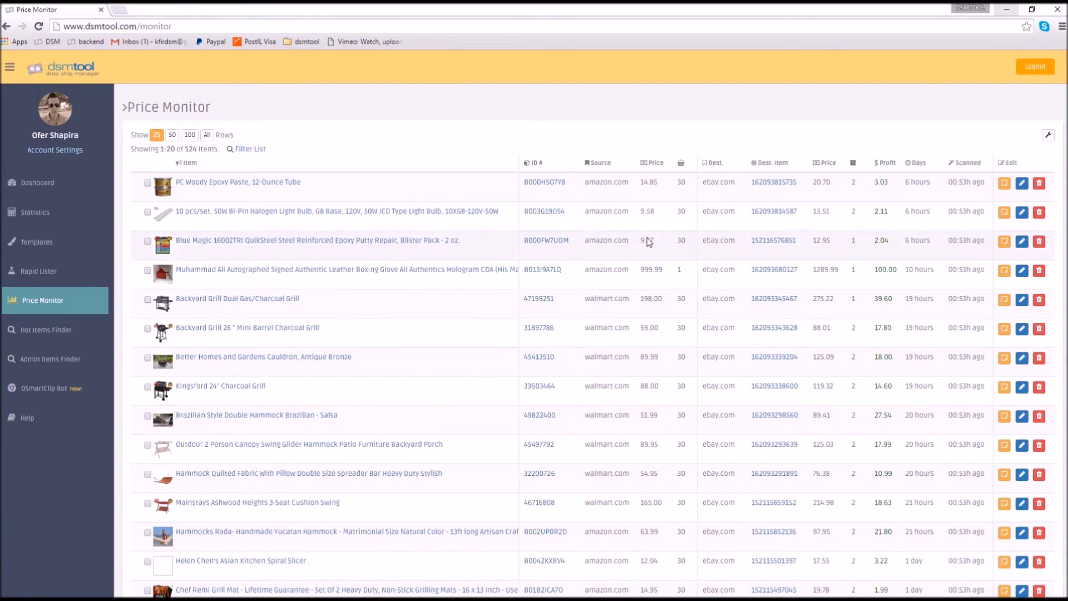
{"action": "scroll", "coordinate": [648, 241], "scroll_direction": "down", "scroll_amount": 4}
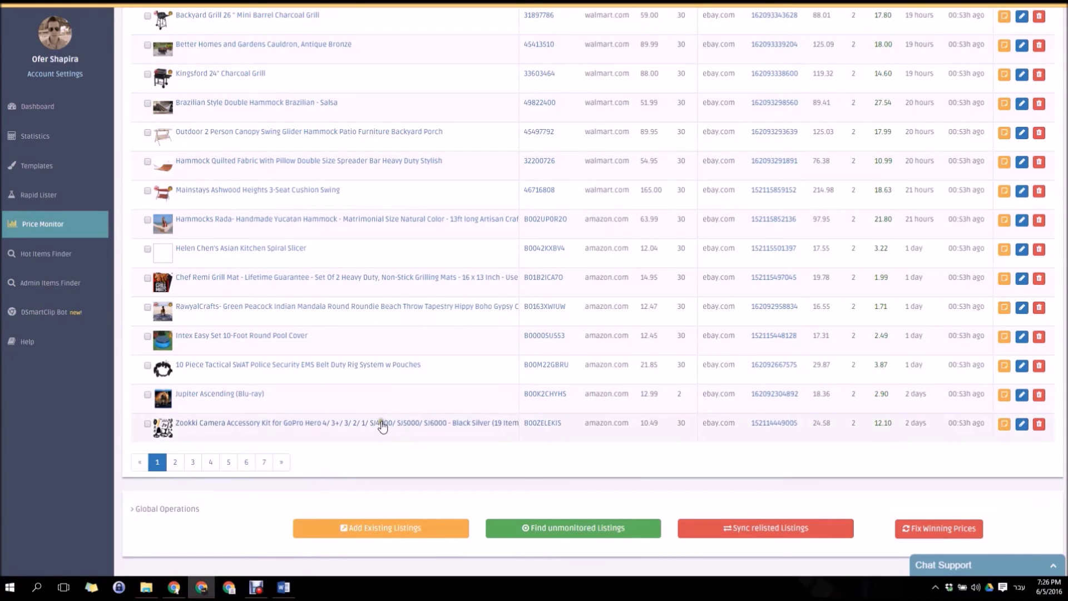
{"action": "scroll", "coordinate": [382, 425], "scroll_direction": "up", "scroll_amount": 5}
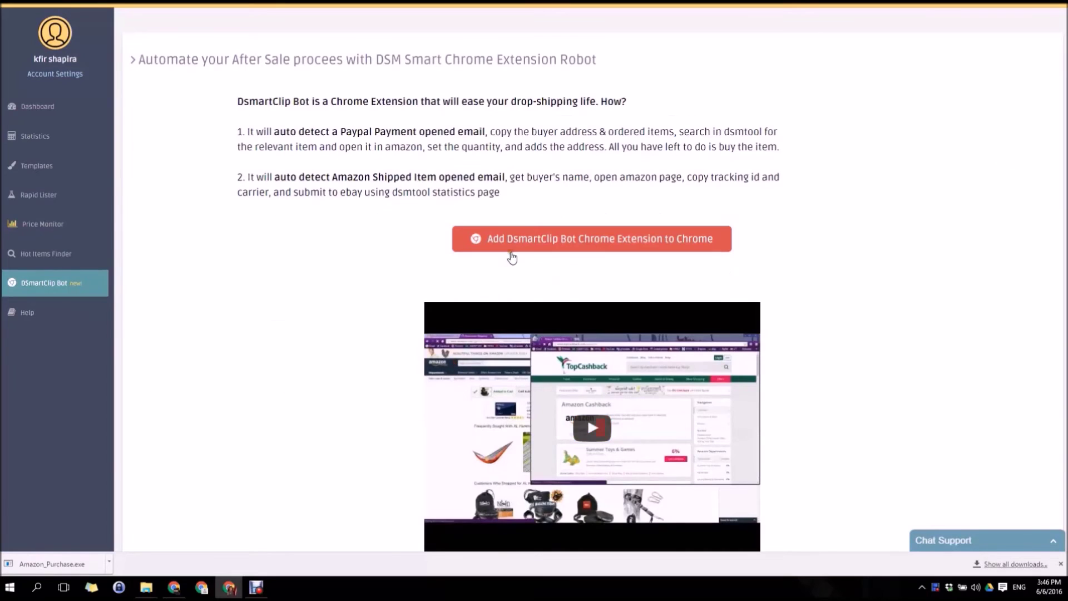
Step: Install the DsmartClip Bot Chrome extension, confirming with Add extension
{"action": "left_click", "coordinate": [513, 252]}
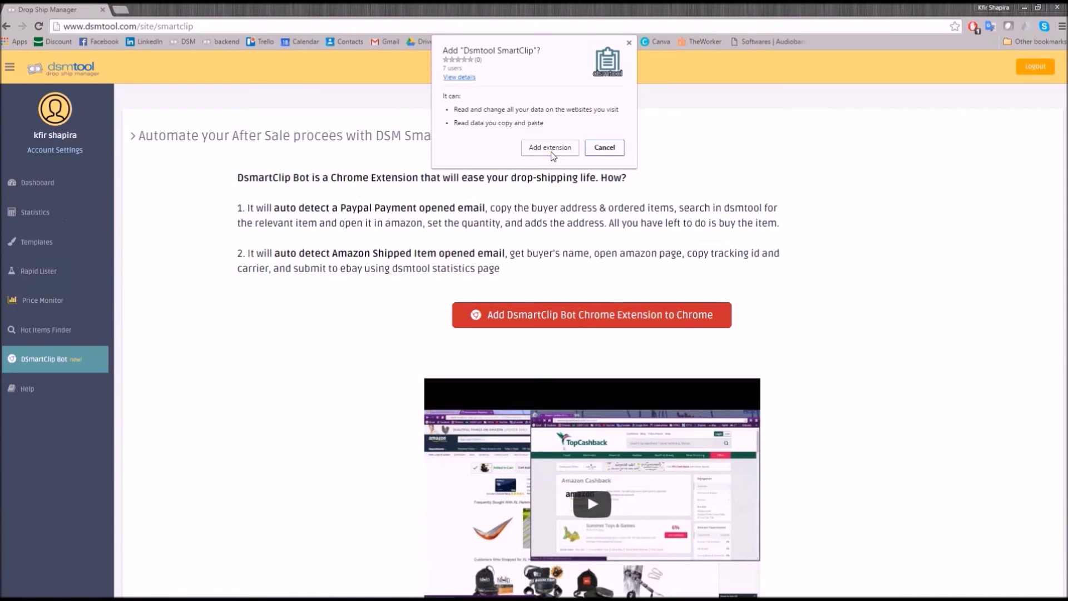
{"action": "left_click", "coordinate": [551, 153]}
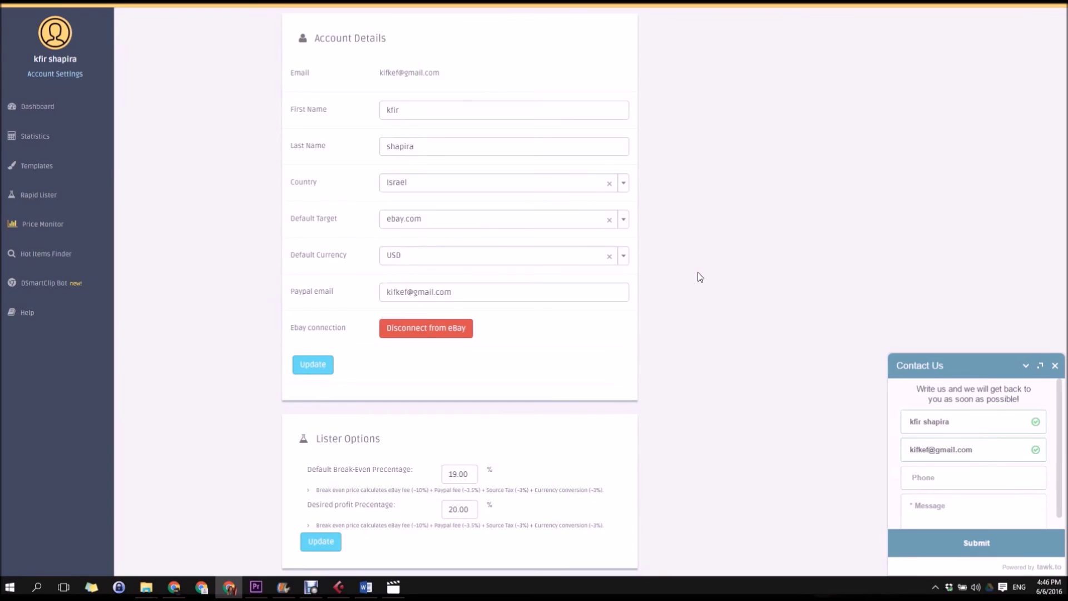
Step: Check the Lister Options: break-even at 19.00% and desired profit at 20.00%
{"action": "left_click", "coordinate": [691, 236]}
{"action": "scroll", "coordinate": [683, 322], "scroll_direction": "down", "scroll_amount": 2}
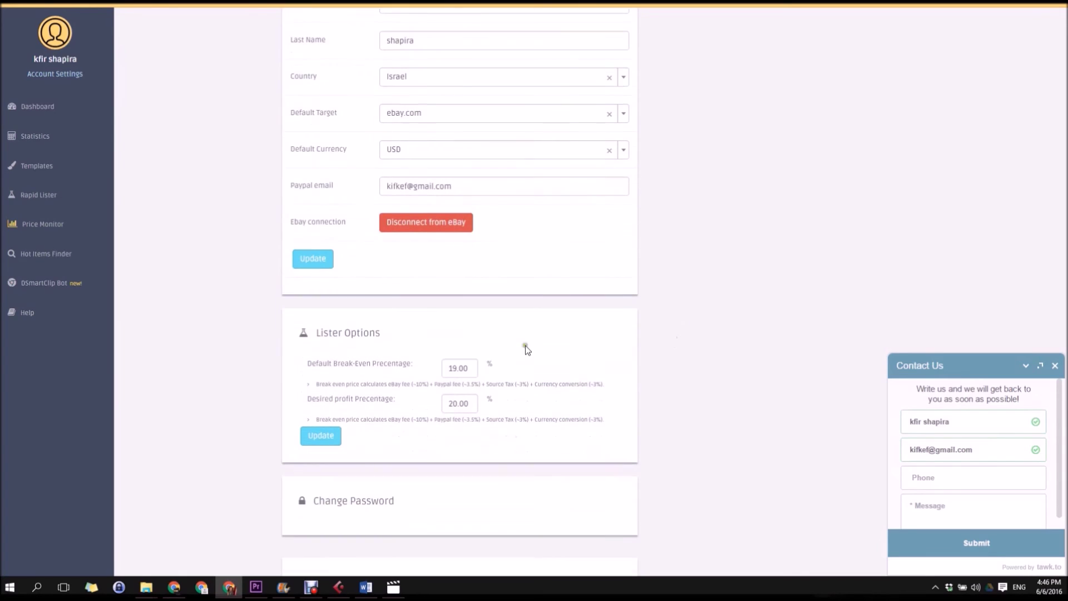
{"action": "double_click", "coordinate": [459, 368]}
{"action": "scroll", "coordinate": [761, 298], "scroll_direction": "down", "scroll_amount": 1}
{"action": "double_click", "coordinate": [460, 382]}
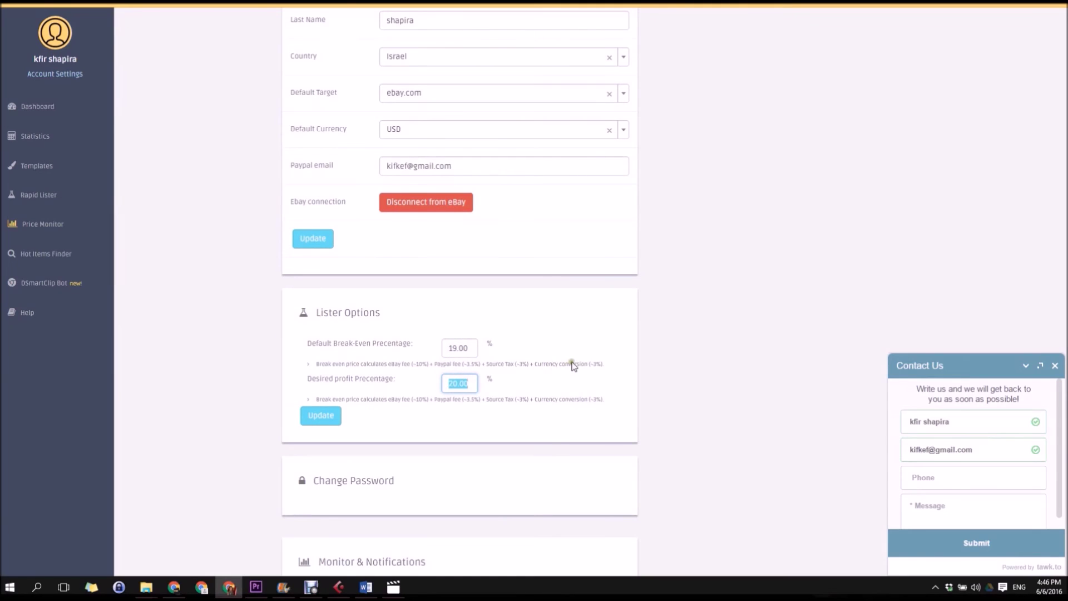
{"action": "scroll", "coordinate": [574, 366], "scroll_direction": "down", "scroll_amount": 5}
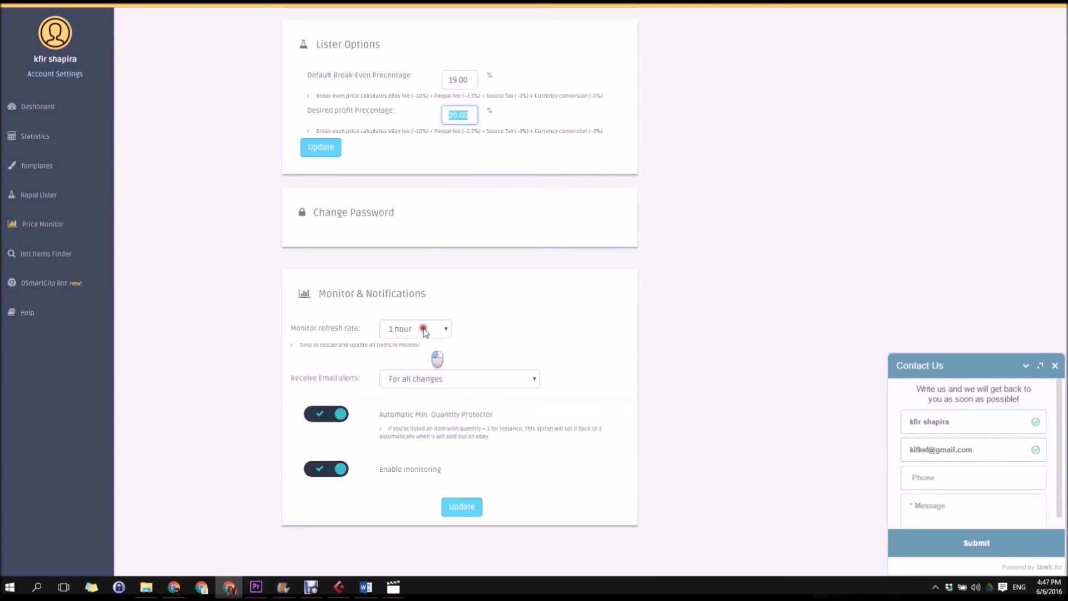
Step: Keep the monitor refresh rate at 1 hour and email alerts at For all changes
{"action": "left_click", "coordinate": [425, 330]}
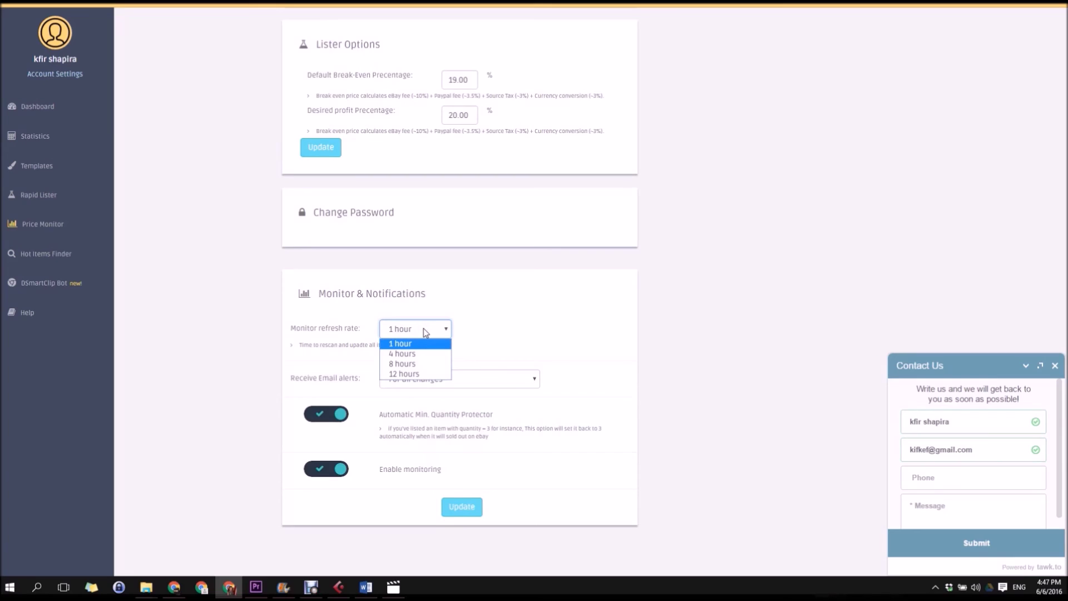
{"action": "left_click", "coordinate": [574, 309]}
{"action": "left_click", "coordinate": [507, 378]}
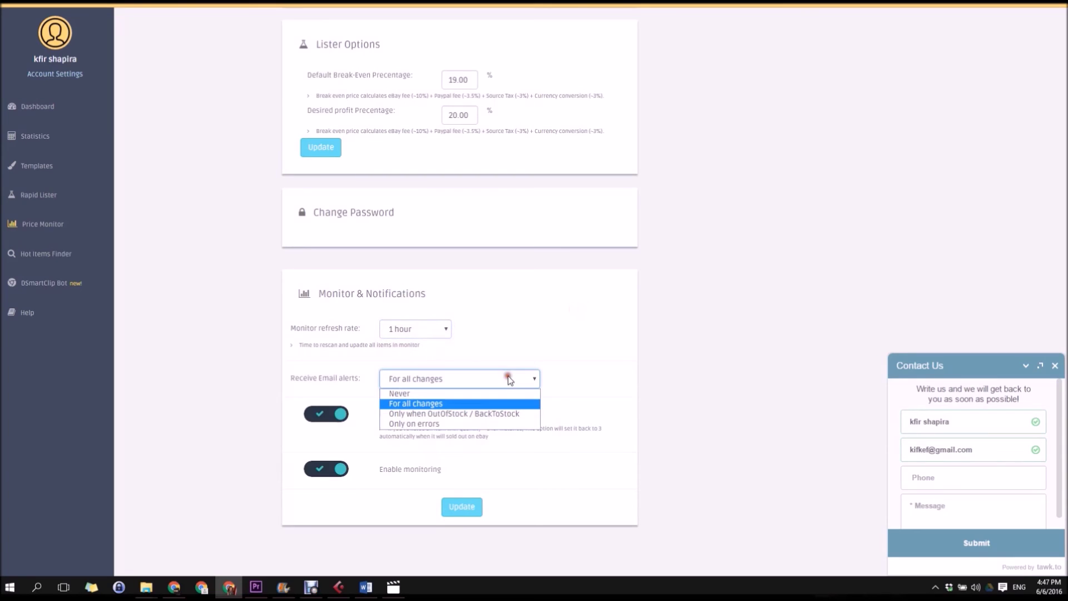
{"action": "left_click", "coordinate": [689, 355]}
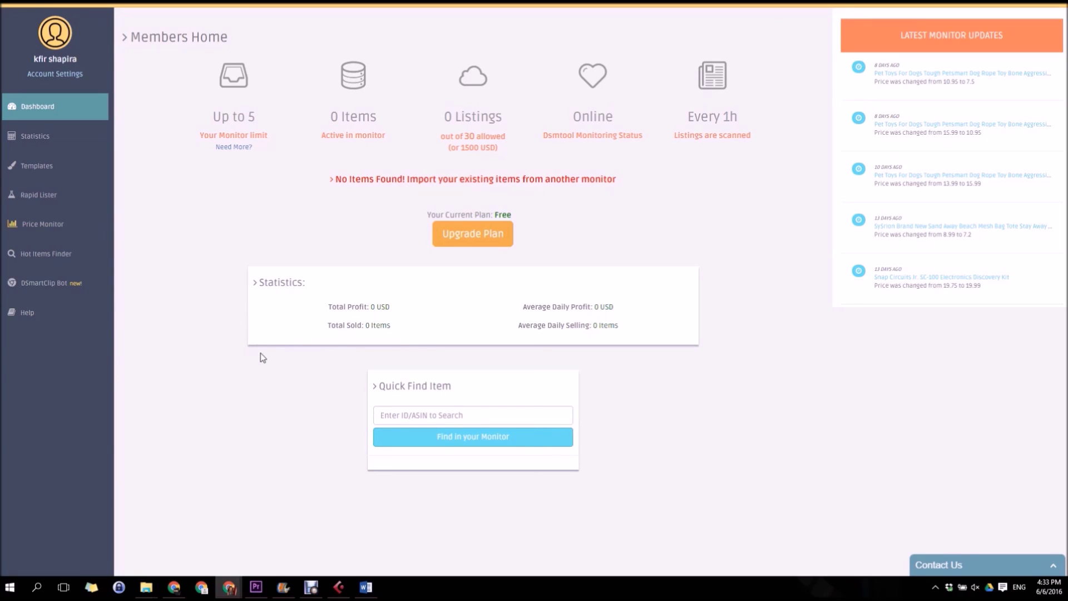
Step: Bring up the Contact Us message form from the dashboard
{"action": "left_click", "coordinate": [942, 565]}
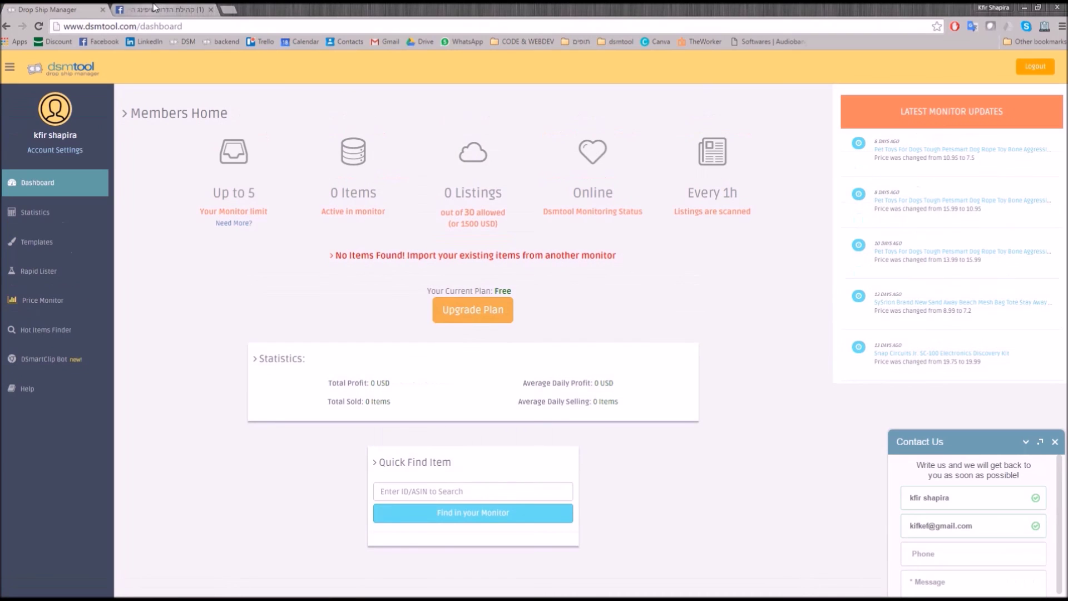
Step: Glance at the DSM Tool Facebook group tab, then return to the Drop Ship Manager tab
{"action": "left_click", "coordinate": [155, 8]}
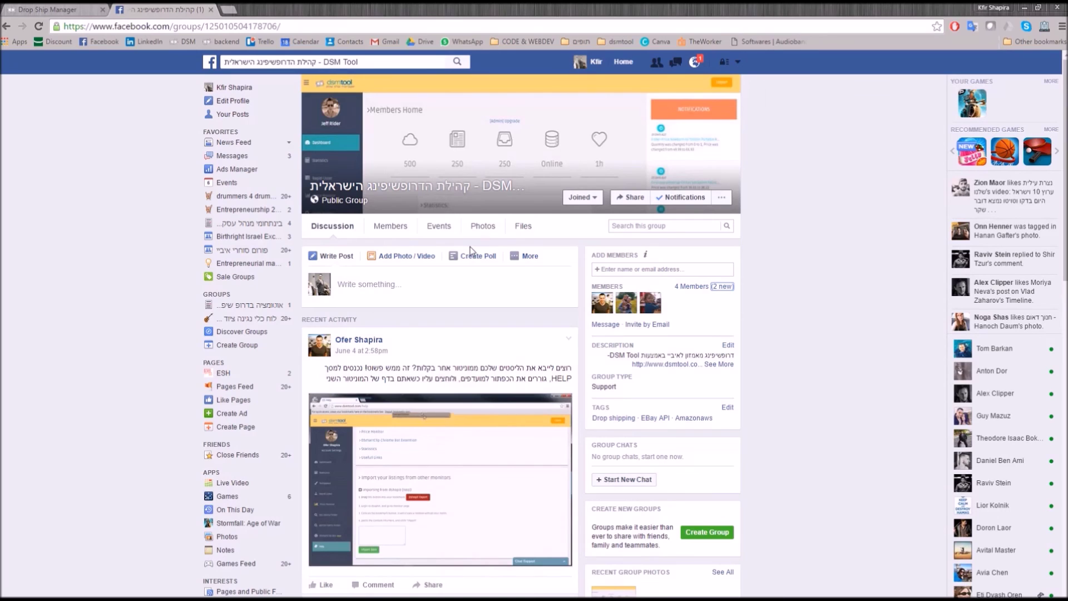
{"action": "left_click", "coordinate": [75, 7]}
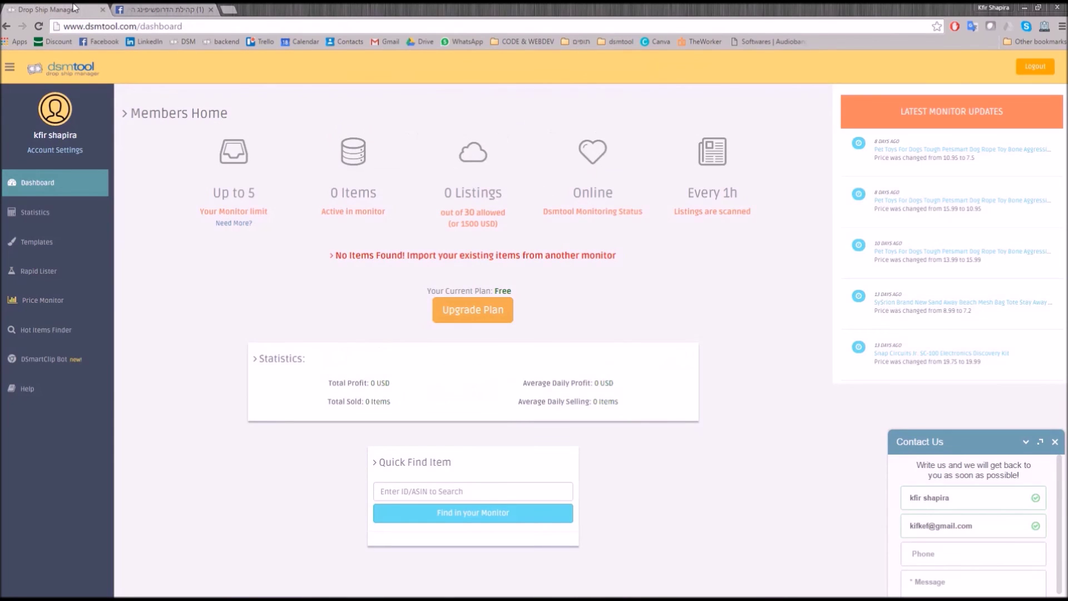